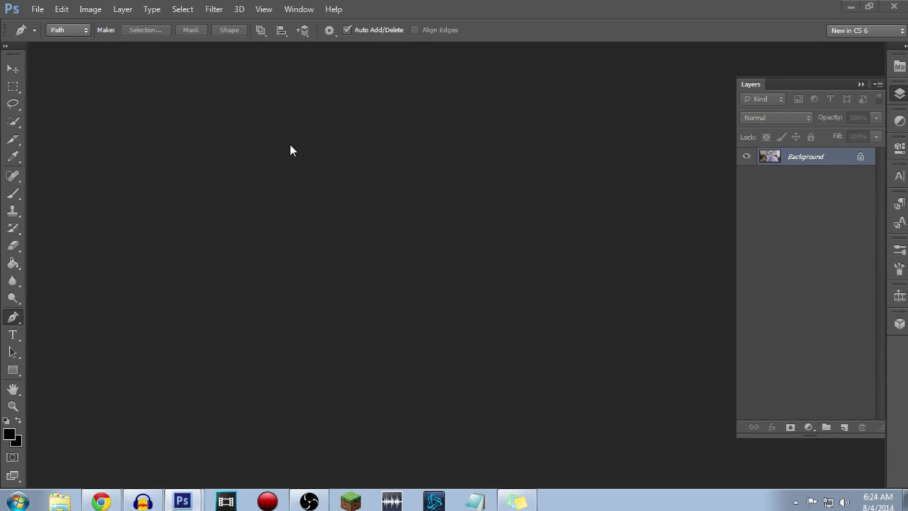
# Create a new blank document of 1280 × 720 pixels at 300 pixels/inch in RGB Color with a white background.
pyautogui.click(34, 10)
pyautogui.click(393, 313)
pyautogui.click(37, 10)
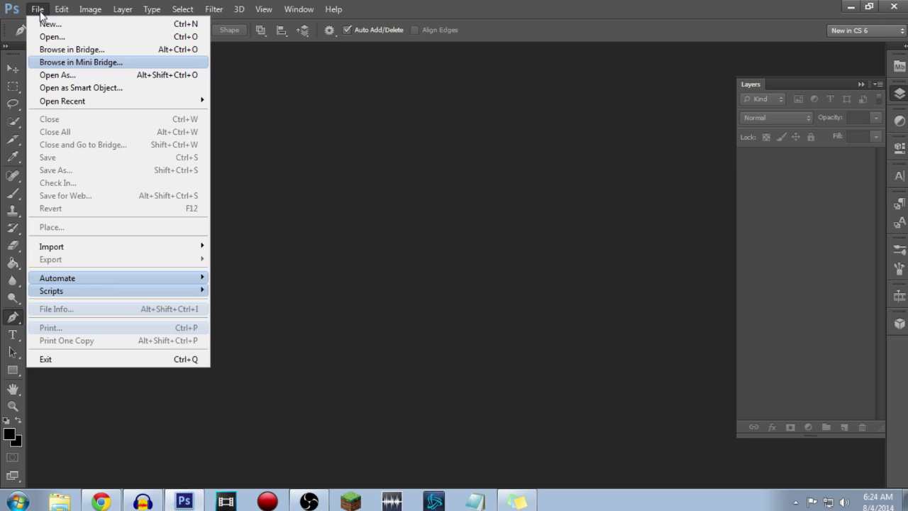
pyautogui.click(48, 24)
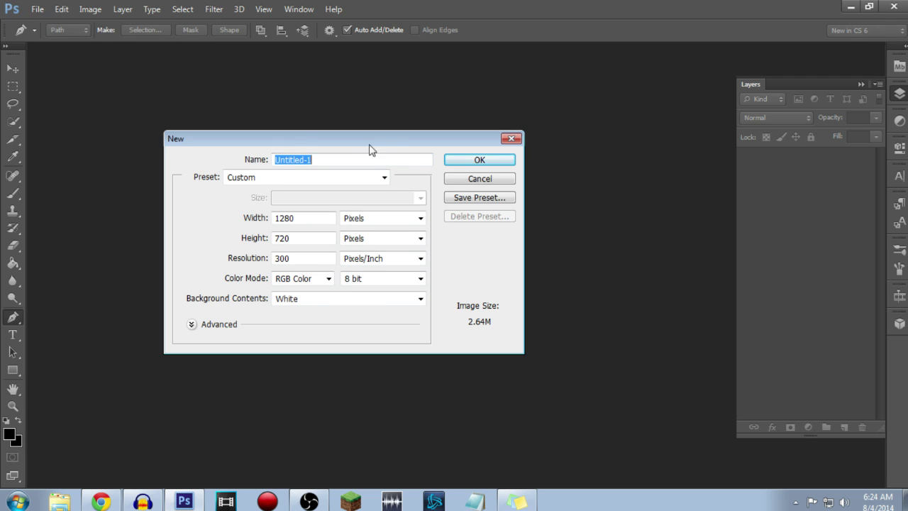
pyautogui.moveTo(422, 146); pyautogui.dragTo(471, 146)
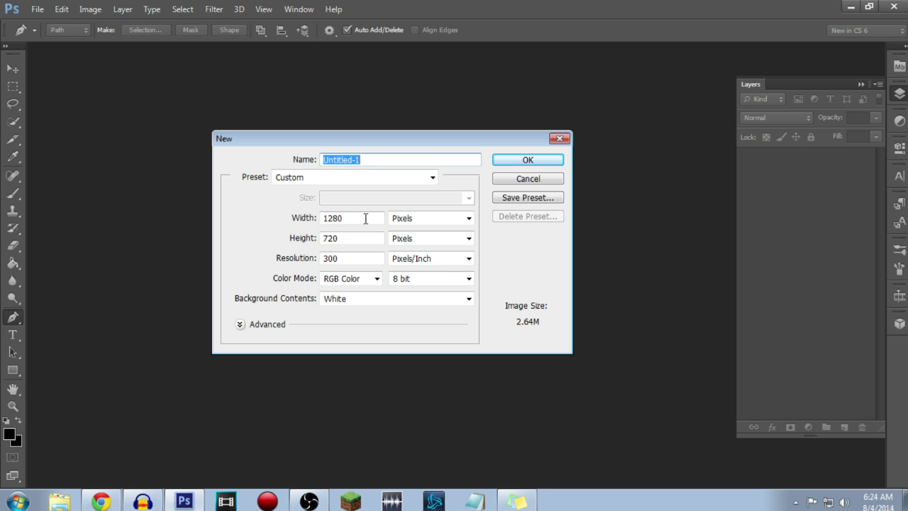
pyautogui.press('Return')
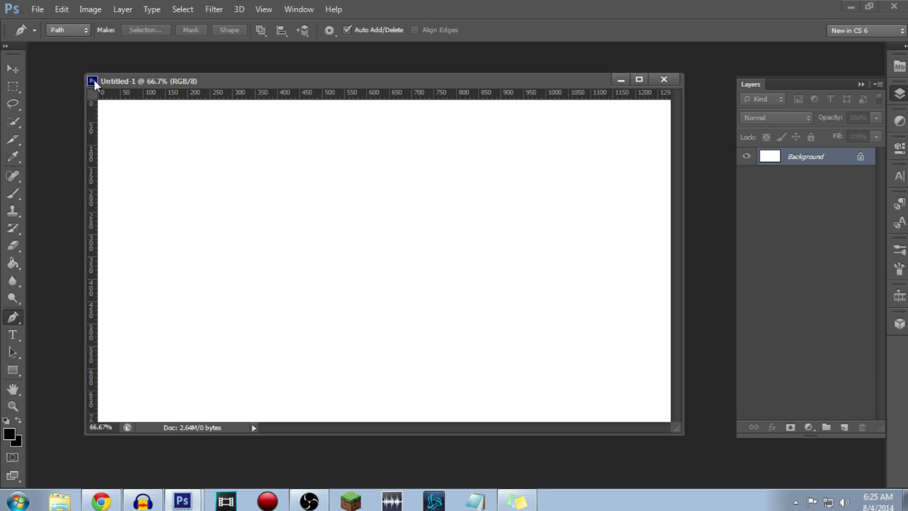
# Open the side-profile portrait GIF 2d6d89f35fb9e9e588c905d706eb949c.gif from the Photoshop folder.
pyautogui.click(37, 9)
pyautogui.click(53, 37)
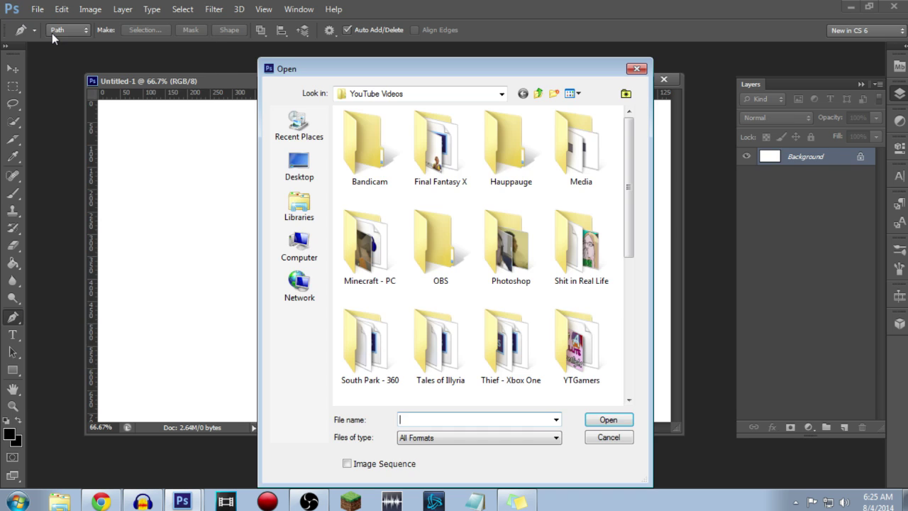
pyautogui.doubleClick(511, 248)
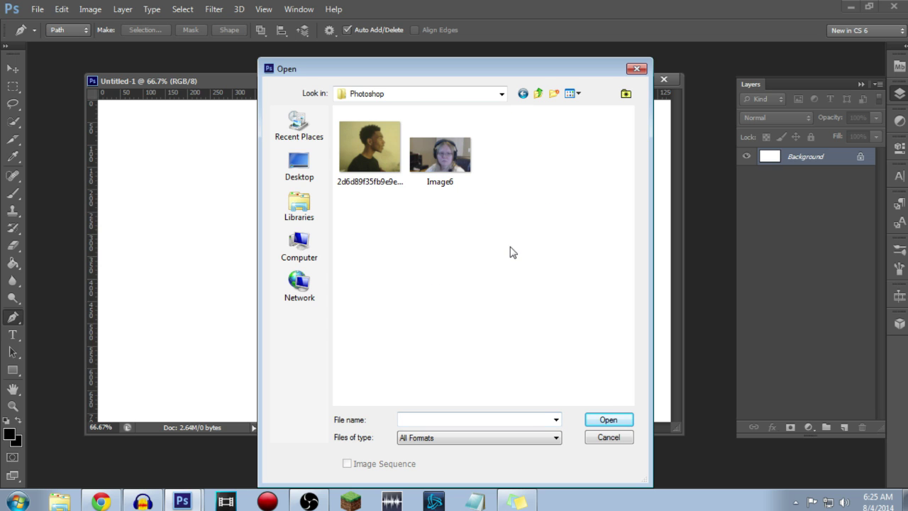
pyautogui.doubleClick(379, 162)
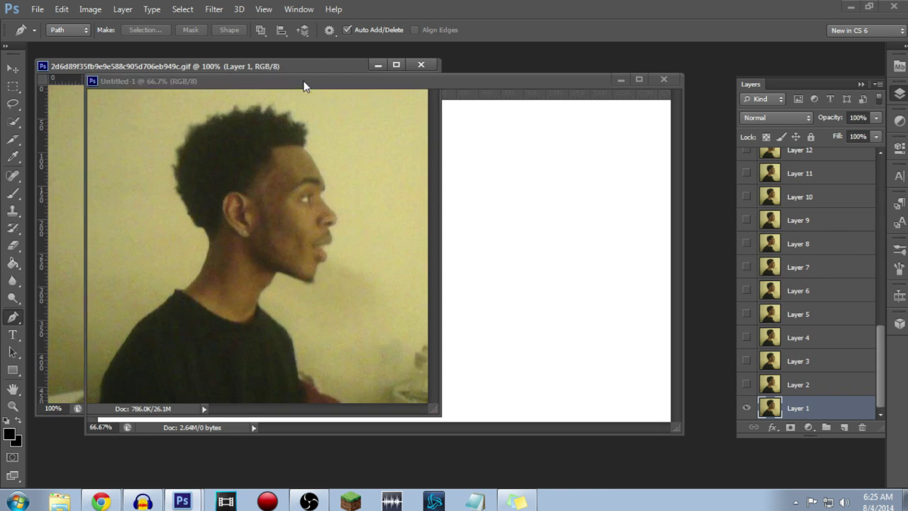
# Copy the portrait's Layer 1 into the blank Untitled-1 document and close the GIF.
pyautogui.moveTo(304, 85); pyautogui.dragTo(297, 84)
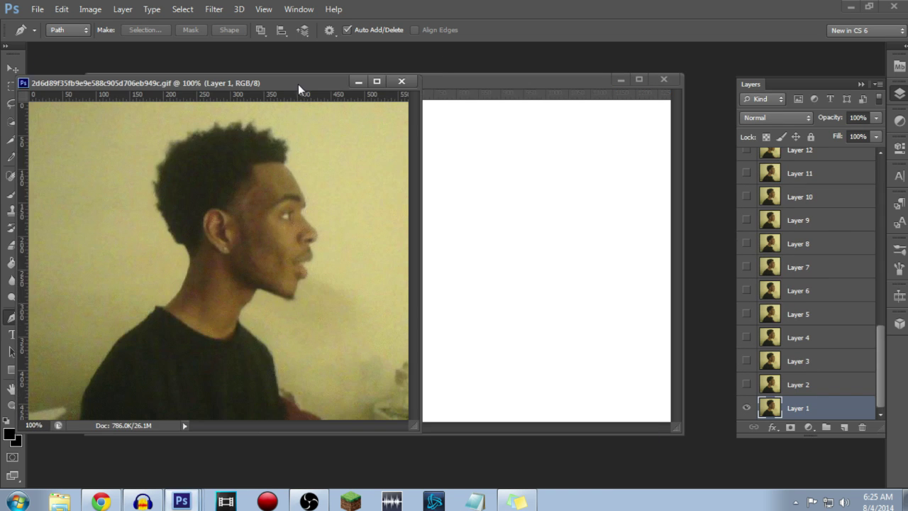
pyautogui.click(11, 68)
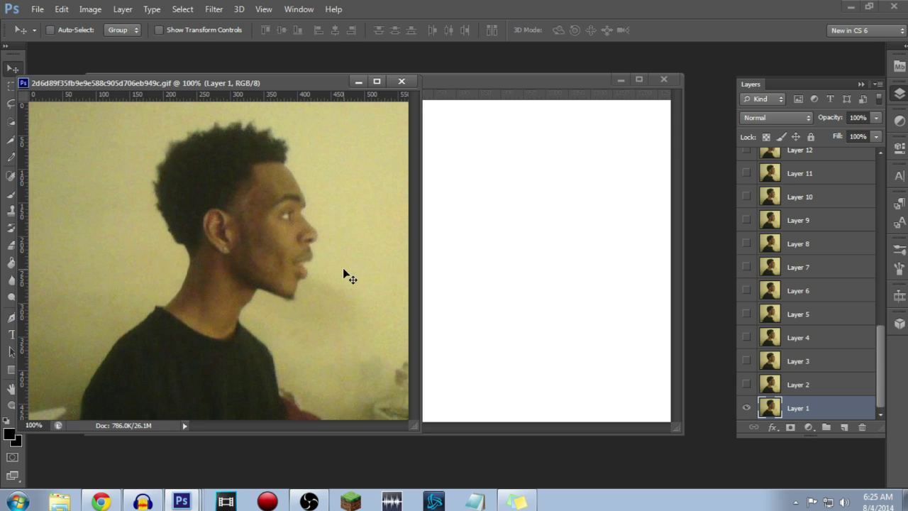
pyautogui.moveTo(314, 269); pyautogui.dragTo(407, 261)
pyautogui.click(78, 82)
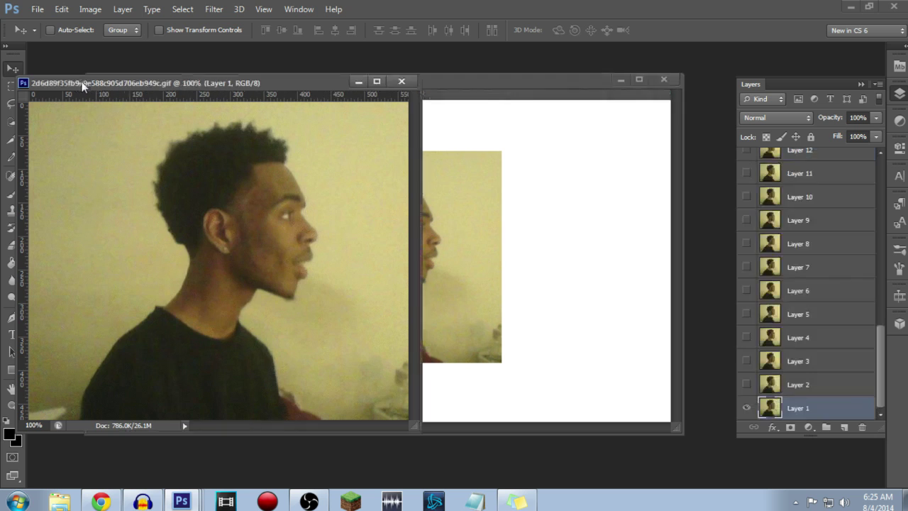
pyautogui.click(406, 82)
pyautogui.click(463, 205)
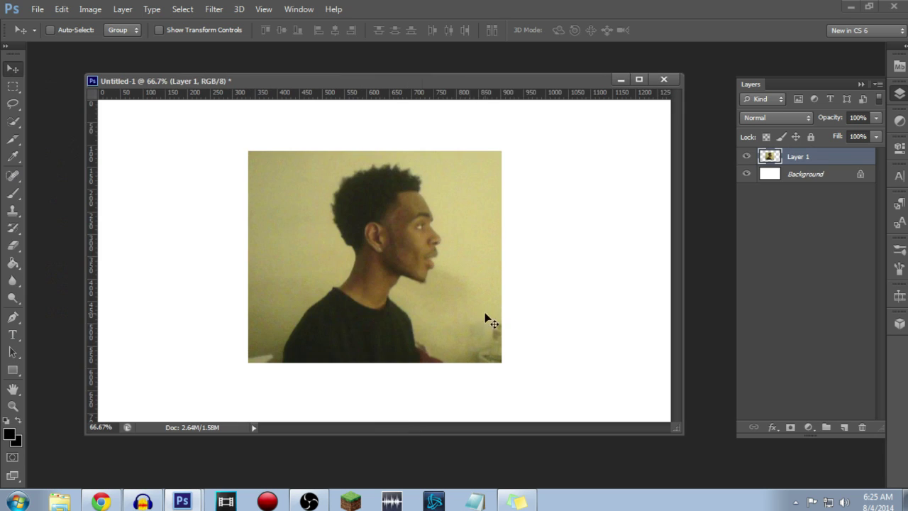
# Scale the portrait layer proportionally to about 154.6% to fill the canvas height, and centre it horizontally on the canvas.
pyautogui.moveTo(404, 254); pyautogui.dragTo(441, 266)
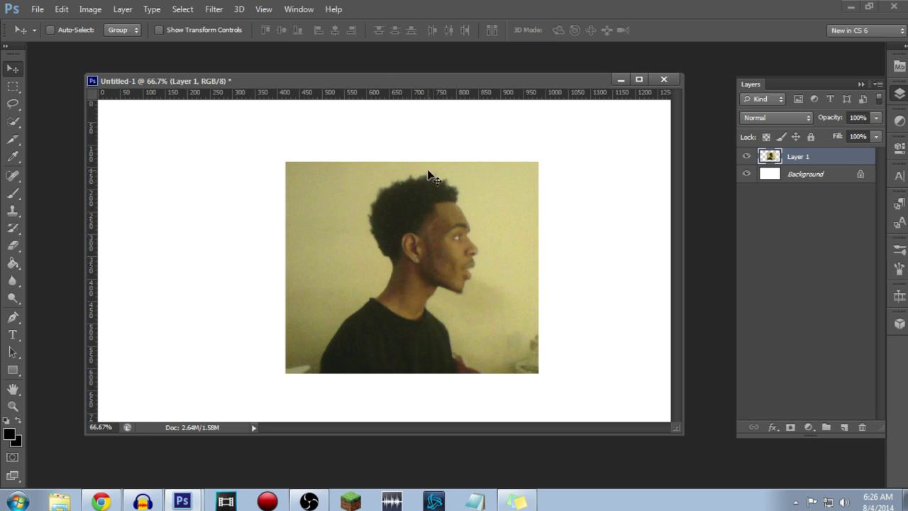
pyautogui.moveTo(411, 272); pyautogui.dragTo(221, 208)
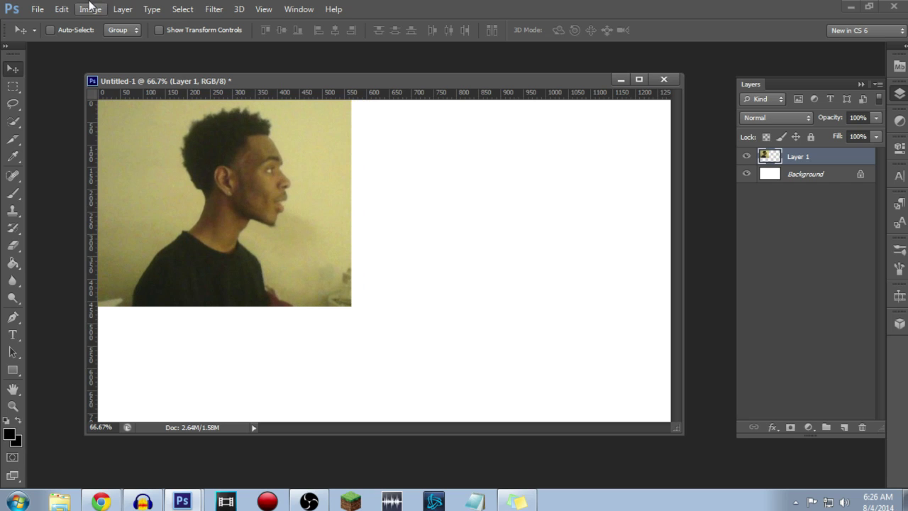
pyautogui.click(38, 9)
pyautogui.moveTo(62, 9)
pyautogui.moveTo(166, 261)
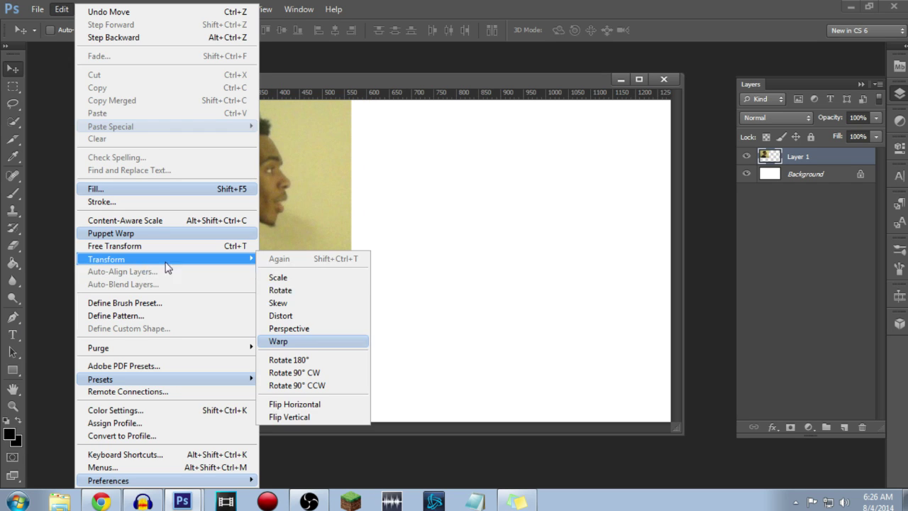
pyautogui.click(358, 277)
pyautogui.moveTo(352, 309); pyautogui.dragTo(500, 413)
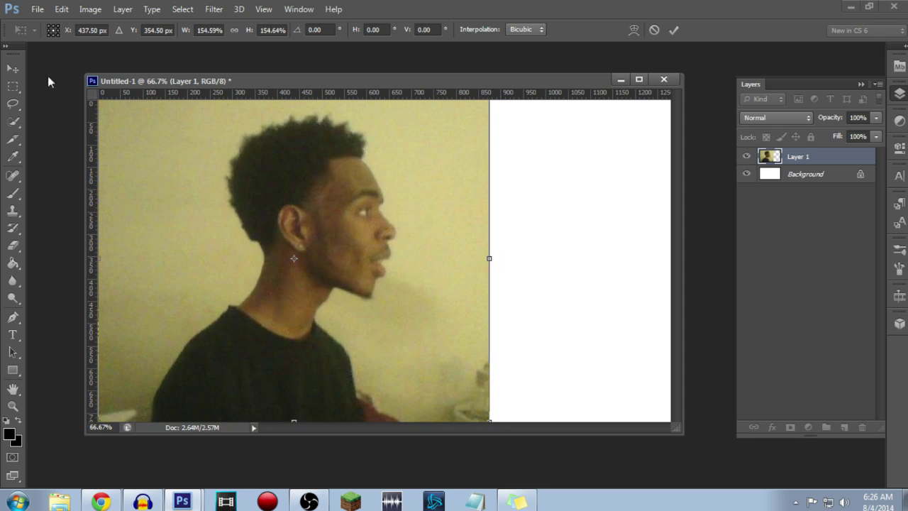
pyautogui.click(13, 69)
pyautogui.click(409, 197)
pyautogui.moveTo(320, 233); pyautogui.dragTo(416, 234)
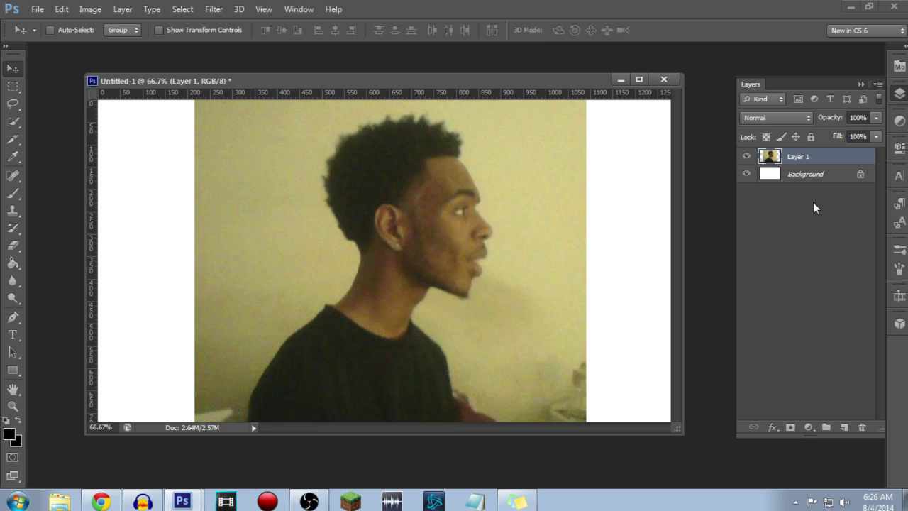
# Delete the white Background layer, keeping only the portrait layer.
pyautogui.click(796, 193)
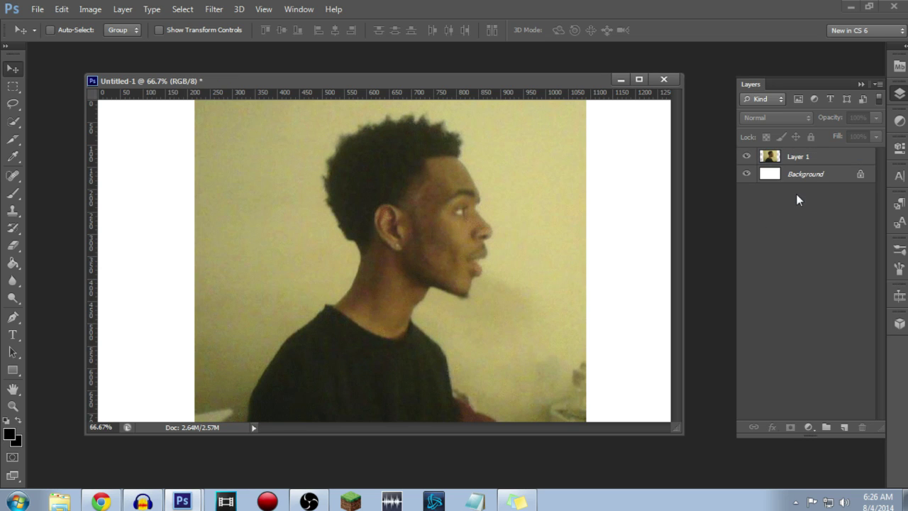
pyautogui.click(811, 179)
pyautogui.press('Delete')
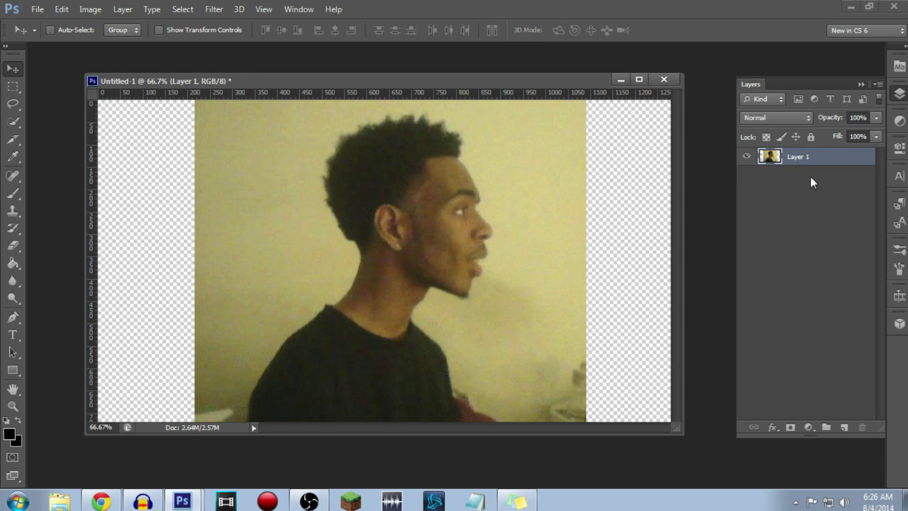
# Create a new layer named Outline above the portrait layer.
pyautogui.click(810, 176)
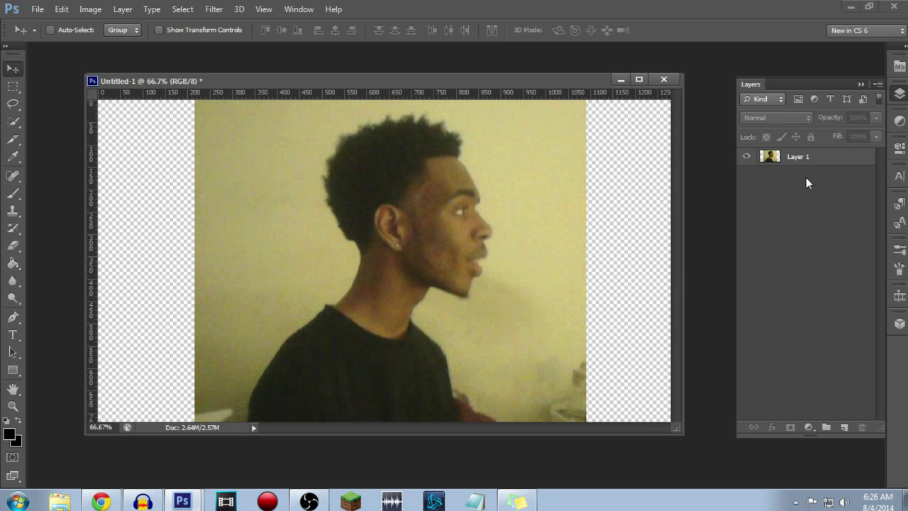
pyautogui.hotkey('ctrl', 'shift', 'n')
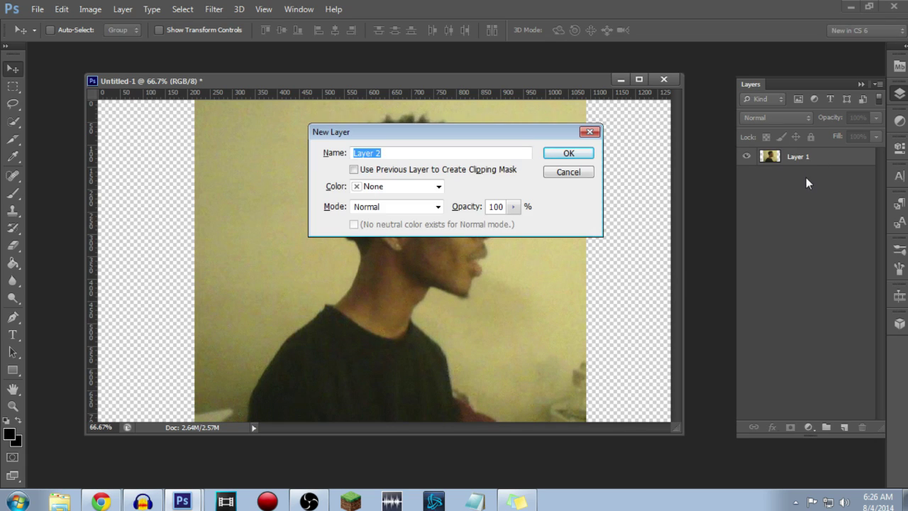
pyautogui.write('Outline')
pyautogui.press('Return')
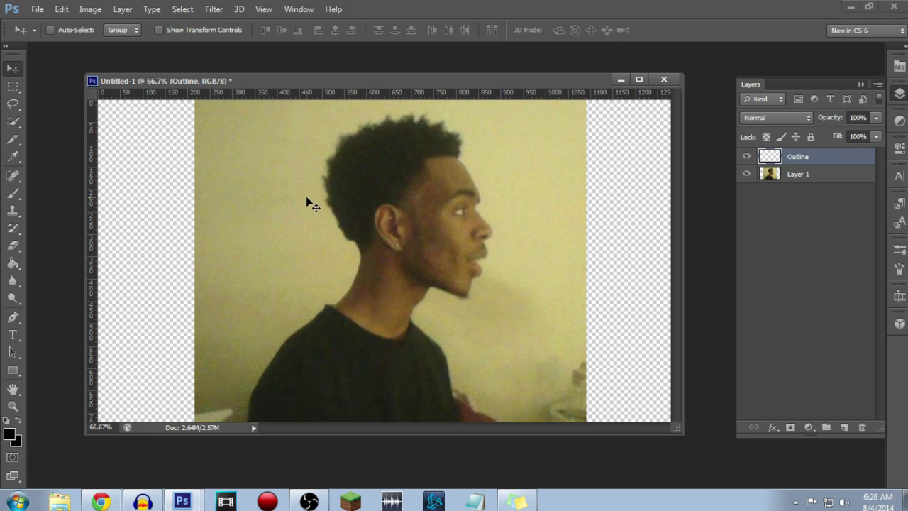
# Activate the Pen tool in Path mode with the Outline layer selected.
pyautogui.press('p')
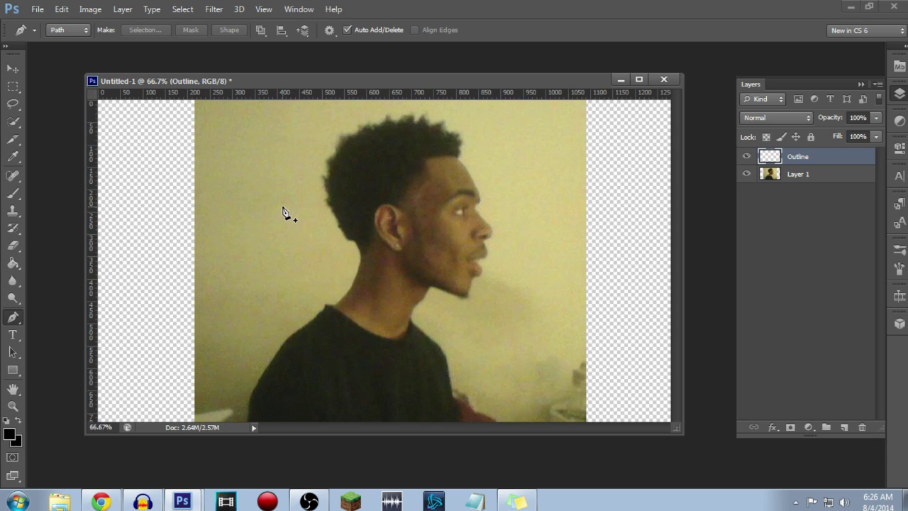
pyautogui.press('b')
pyautogui.click(14, 67)
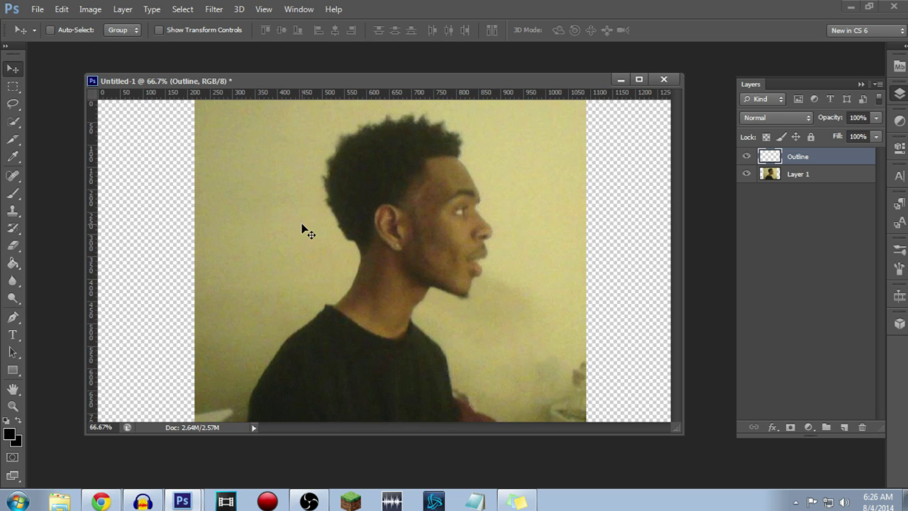
pyautogui.press('p')
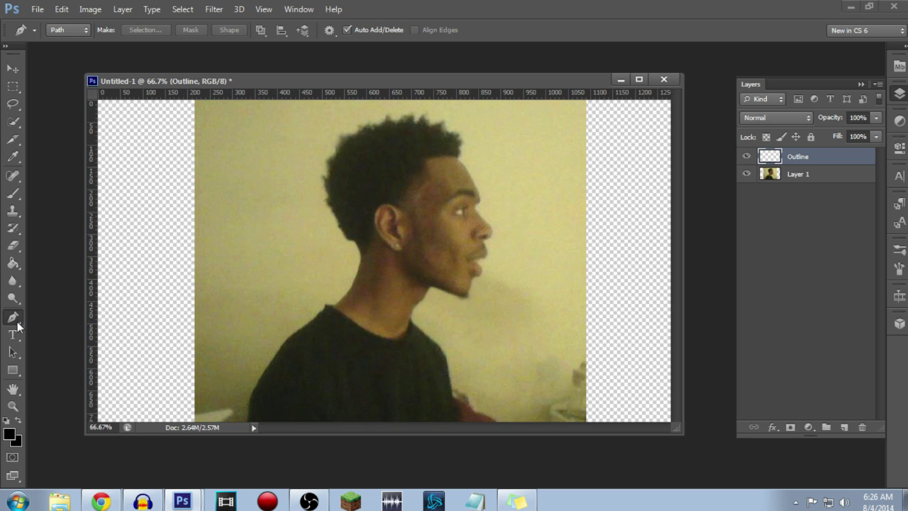
pyautogui.click(16, 321)
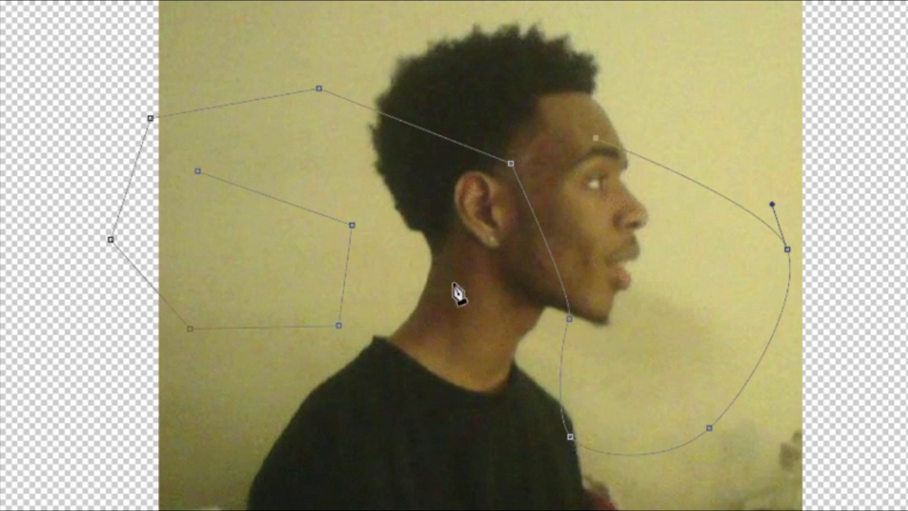
pyautogui.rightClick(455, 294)
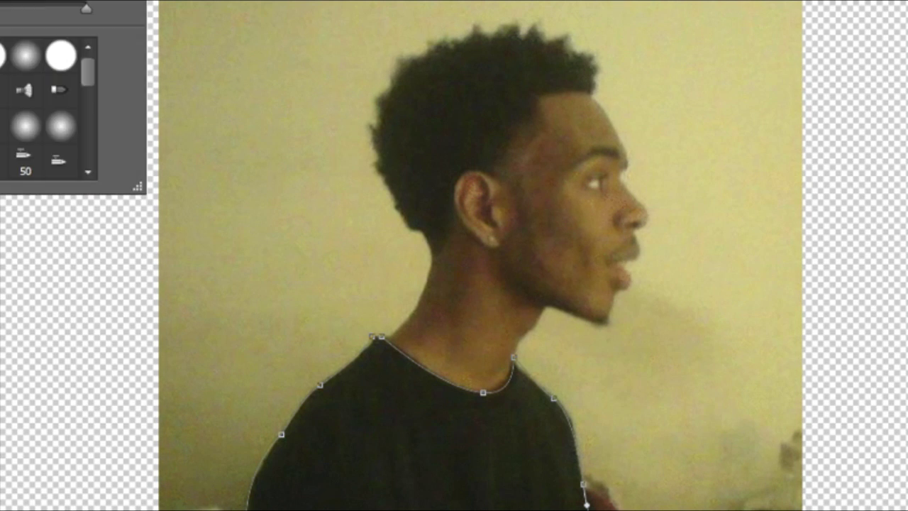
pyautogui.click(269, 277)
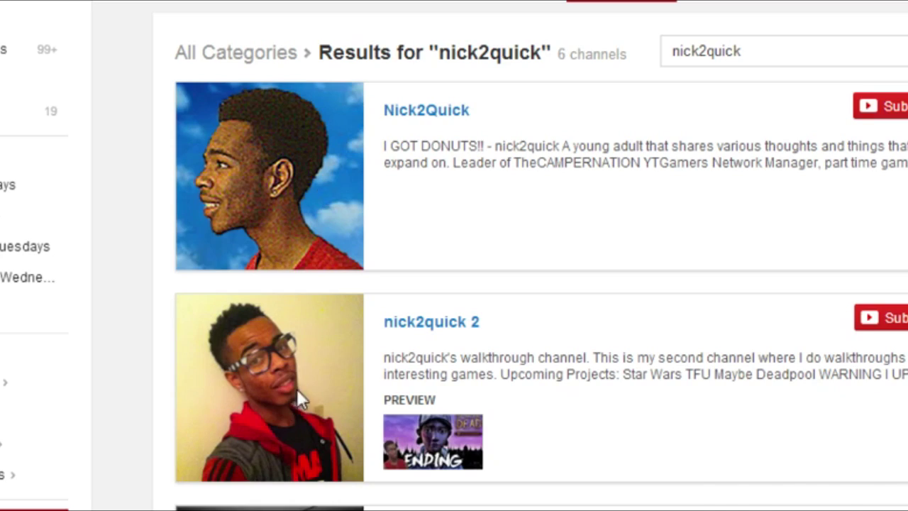
pyautogui.click(298, 395)
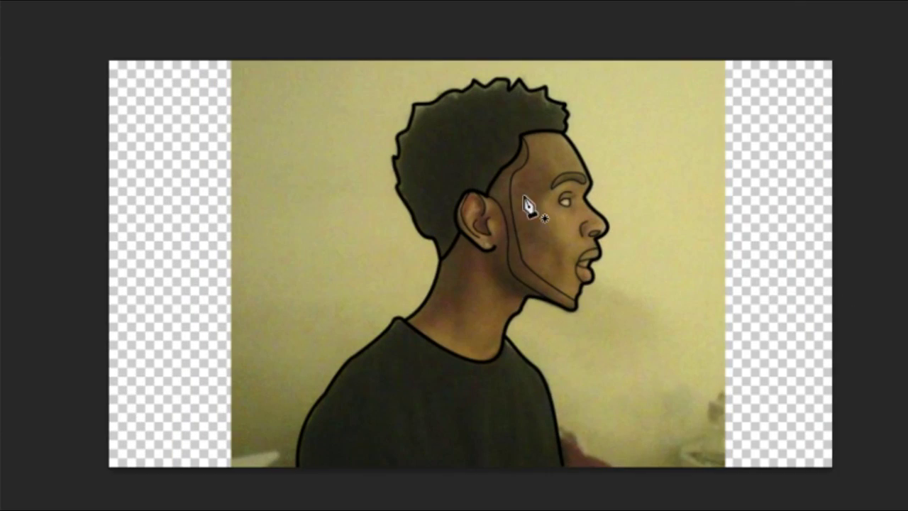
# Create another new layer and try out a four-sided Pen path across the ear and cheek with its path options.
pyautogui.scroll(1, 526, 206)
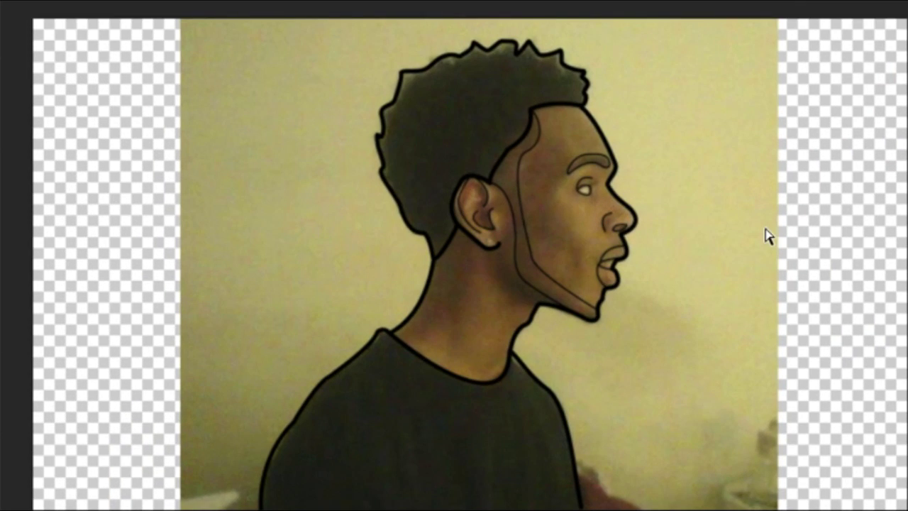
pyautogui.hotkey('ctrl', 'shift', 'n')
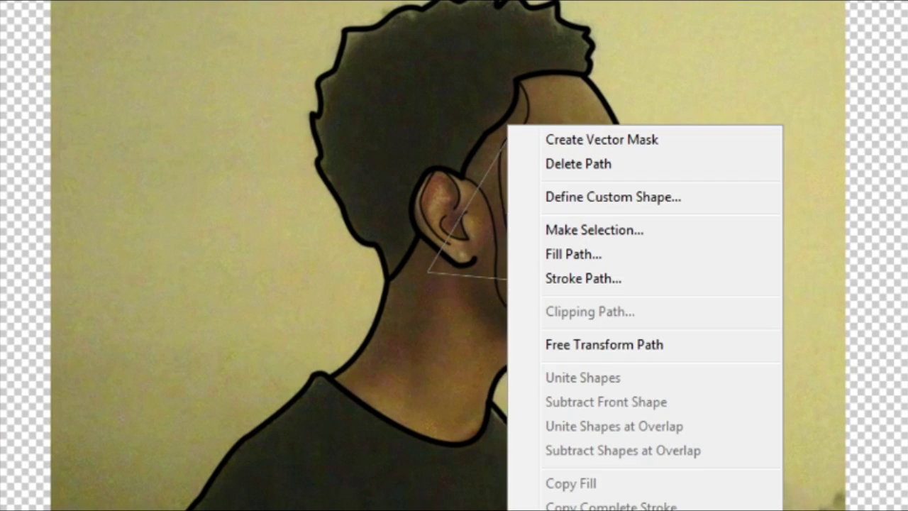
pyautogui.press('Escape')
pyautogui.press('Return')
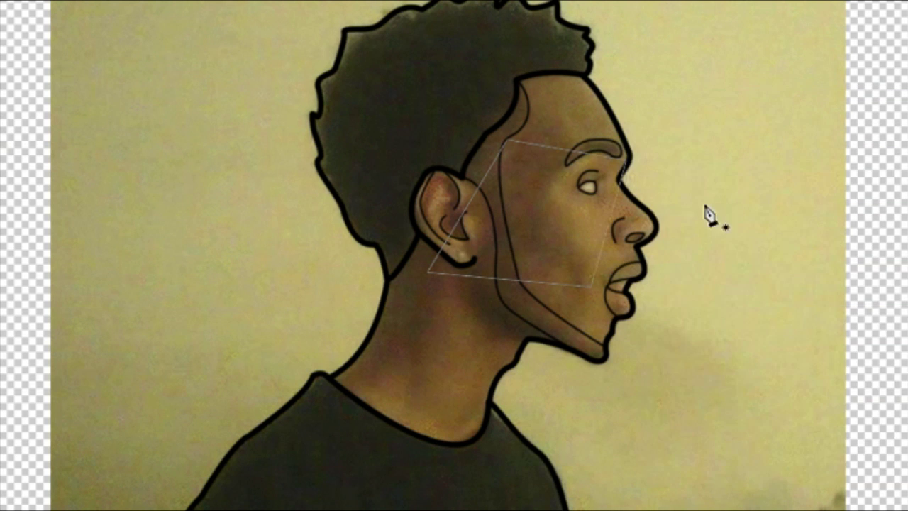
pyautogui.rightClick(546, 217)
pyautogui.click(498, 211)
pyautogui.rightClick(544, 194)
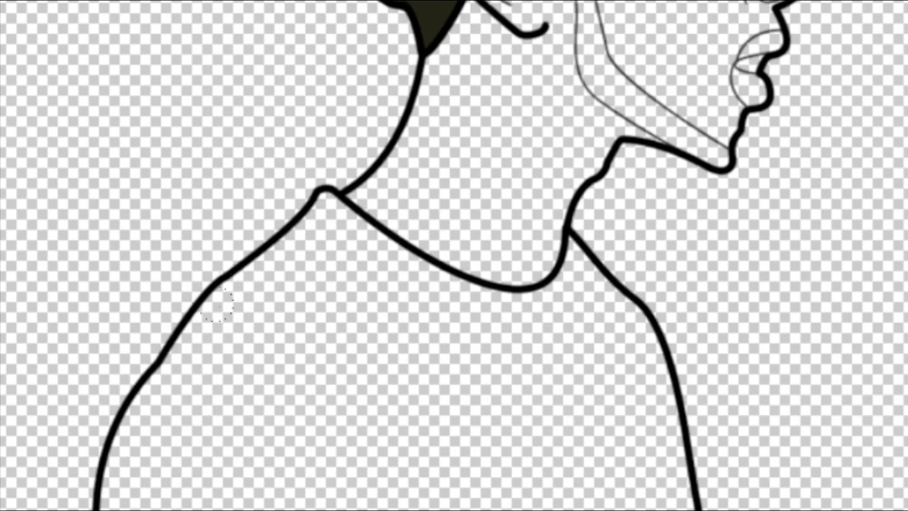
# Paint the shirt near-black and the neck, ear and face brown inside the black outlines.
pyautogui.moveTo(298, 376)
pyautogui.mouseDown()
pyautogui.moveTo(539, 411)
pyautogui.moveTo(333, 358)
pyautogui.moveTo(488, 423)
pyautogui.moveTo(611, 445)
pyautogui.mouseUp()
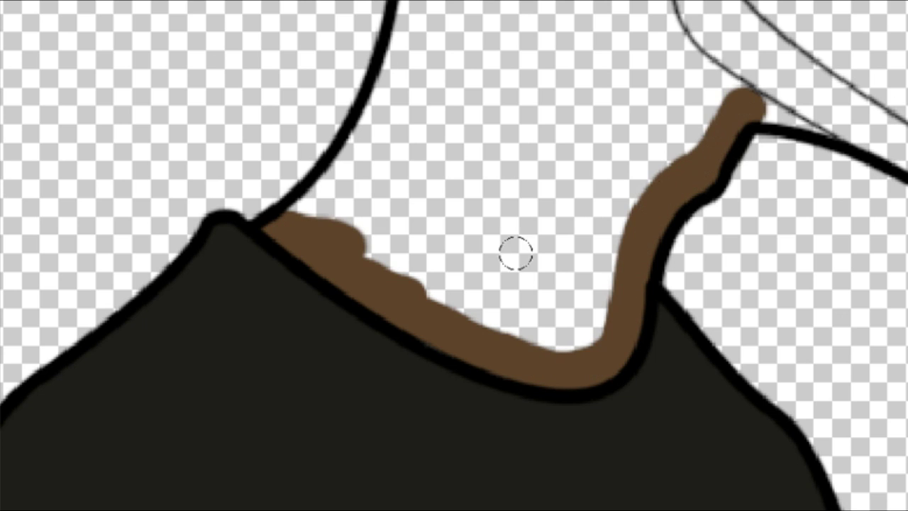
pyautogui.moveTo(489, 89)
pyautogui.mouseDown()
pyautogui.moveTo(371, 237)
pyautogui.moveTo(689, 111)
pyautogui.moveTo(612, 73)
pyautogui.mouseUp()
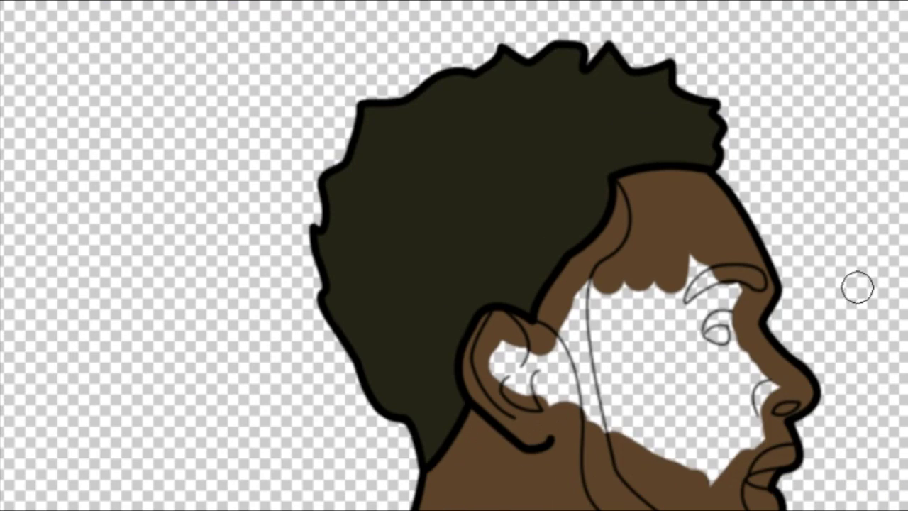
pyautogui.scroll(2, 857, 288)
pyautogui.moveTo(438, 223)
pyautogui.mouseDown()
pyautogui.moveTo(482, 306)
pyautogui.moveTo(653, 105)
pyautogui.moveTo(773, 296)
pyautogui.moveTo(801, 288)
pyautogui.mouseUp()
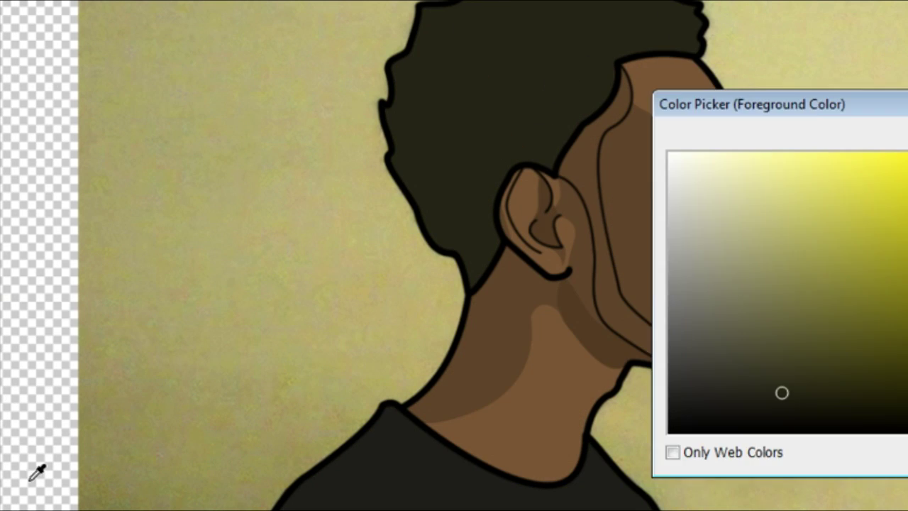
# Colour the beard band dark olive brown and recolour the lips a lighter pink.
pyautogui.click(581, 153)
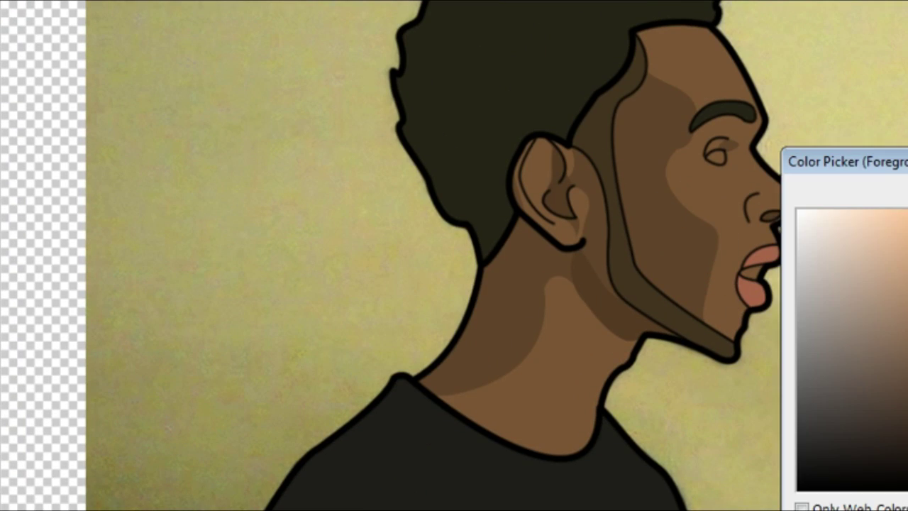
pyautogui.click(906, 257)
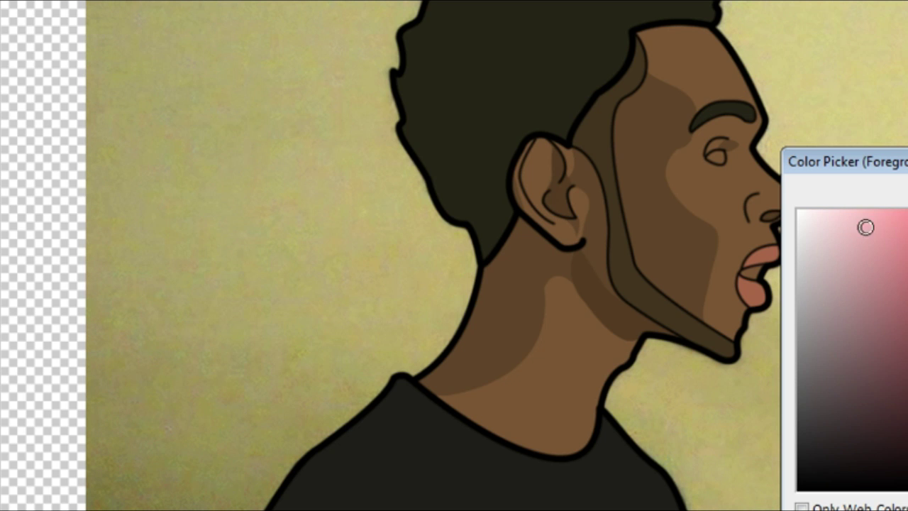
pyautogui.moveTo(865, 227); pyautogui.dragTo(906, 304)
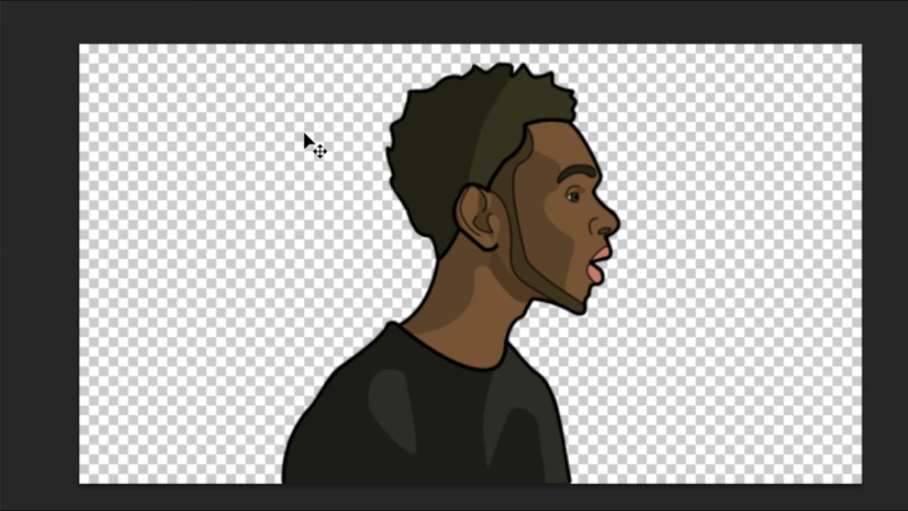
pyautogui.hotkey('alt', 'f')
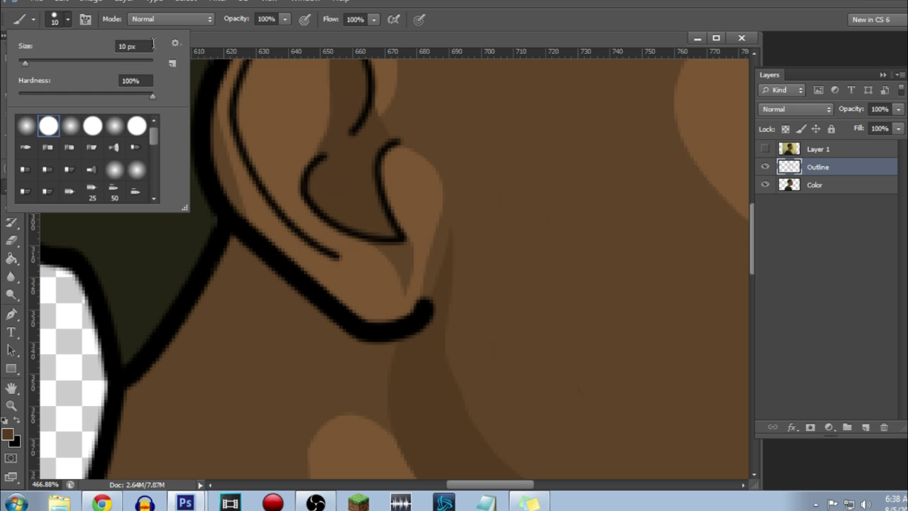
pyautogui.press('Escape')
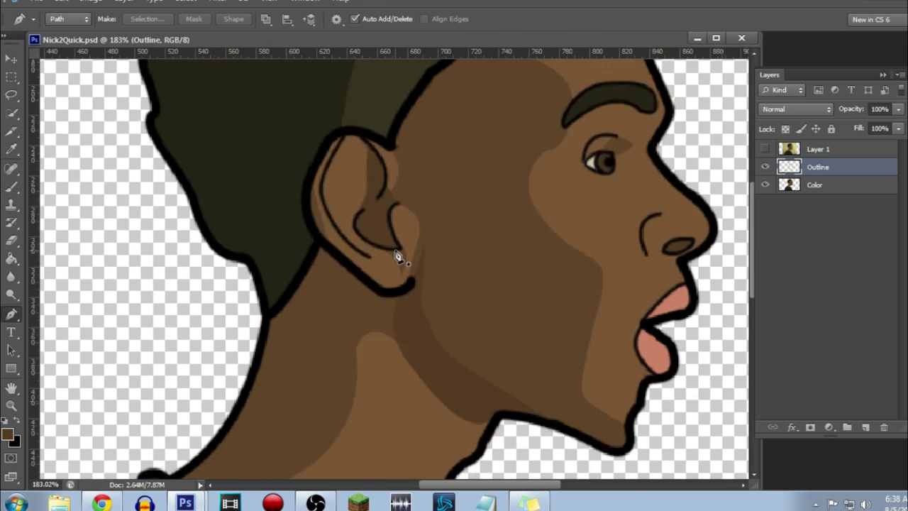
pyautogui.click(101, 503)
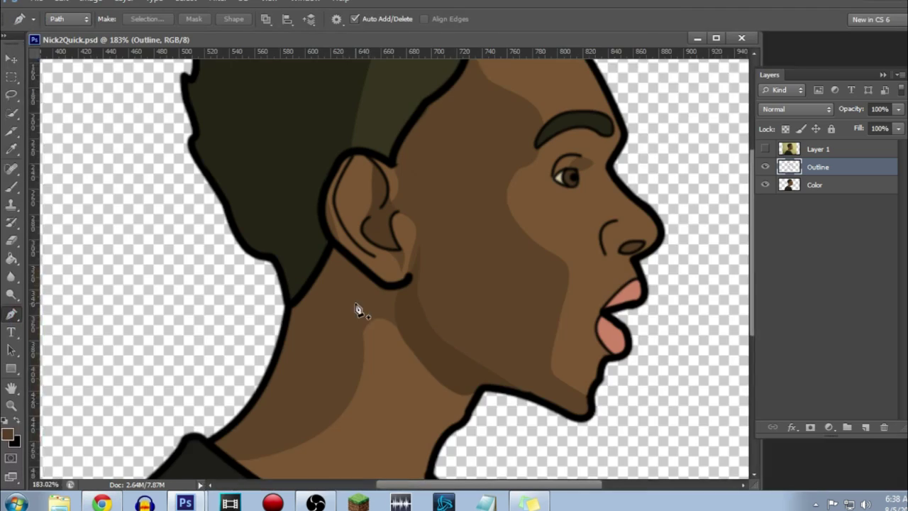
# Draw a small circular Pen path on the earlobe and stroke it in black on the Outline layer as an earring.
pyautogui.scroll(5, 354, 308)
pyautogui.press('p')
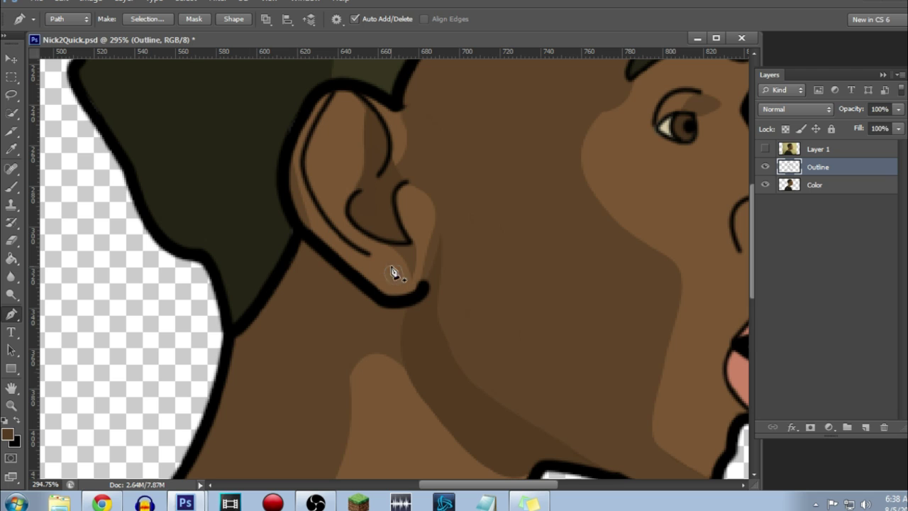
pyautogui.click(8, 433)
pyautogui.click(702, 395)
pyautogui.click(894, 215)
pyautogui.rightClick(409, 290)
pyautogui.click(443, 265)
pyautogui.press('Return')
pyautogui.rightClick(458, 262)
pyautogui.click(495, 196)
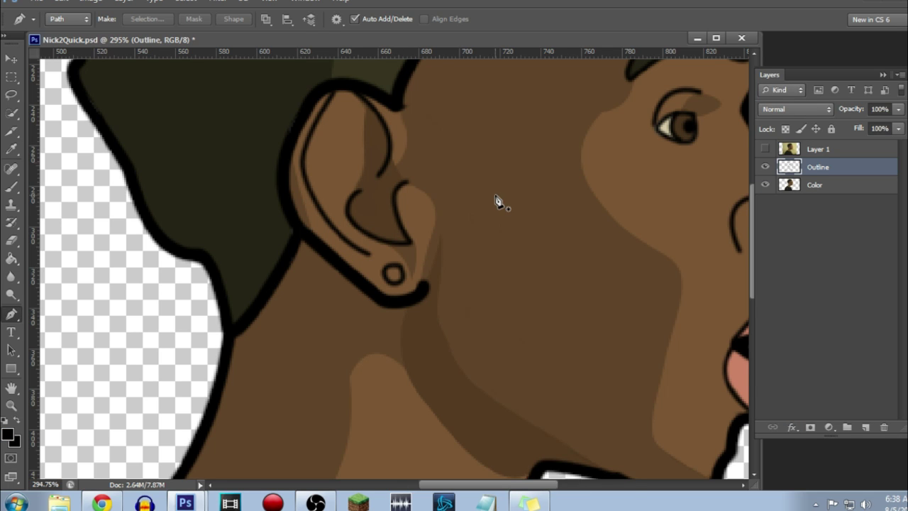
# Fill the inside of the earring circle with light grey #d0ccc7 on the Color layer.
pyautogui.click(816, 189)
pyautogui.click(7, 433)
pyautogui.click(603, 254)
pyautogui.press('Return')
pyautogui.scroll(4, 401, 221)
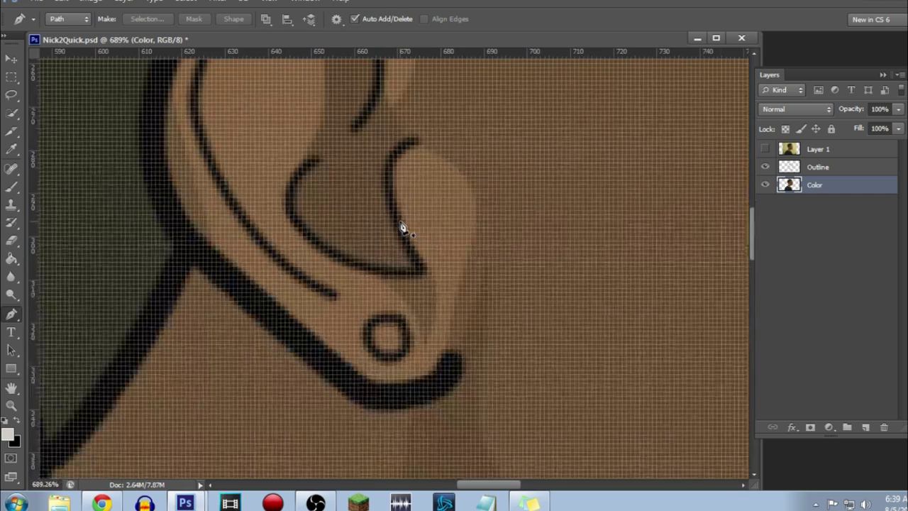
pyautogui.scroll(-2, 402, 227)
pyautogui.press('b')
# Choose a lighter near-white grey and paint a highlight inside the earring with a 1 px brush.
pyautogui.click(7, 434)
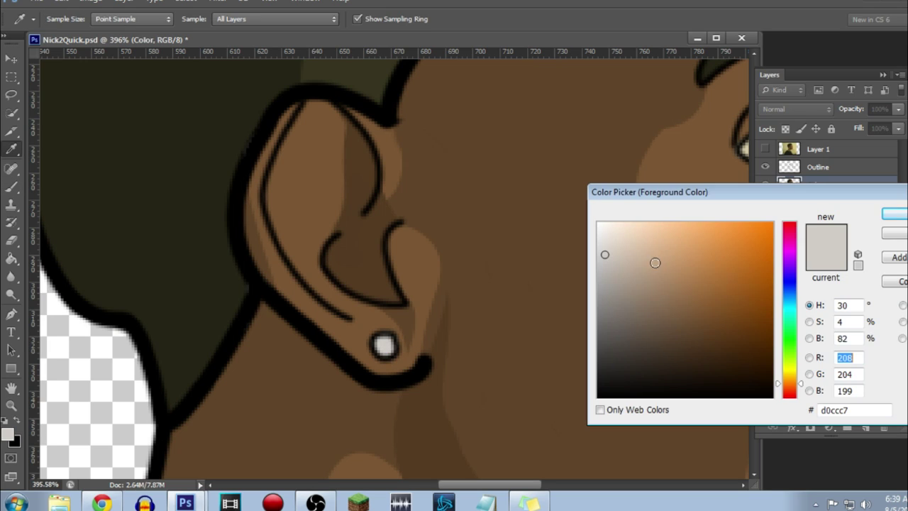
pyautogui.click(604, 239)
pyautogui.click(894, 216)
pyautogui.scroll(3, 385, 345)
pyautogui.press('[')
pyautogui.press('[')
pyautogui.press('[')
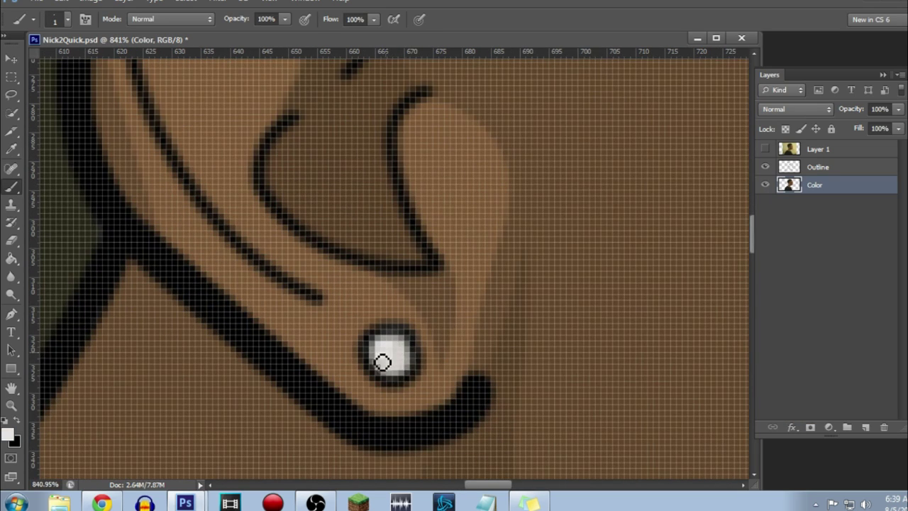
pyautogui.scroll(-5, 413, 358)
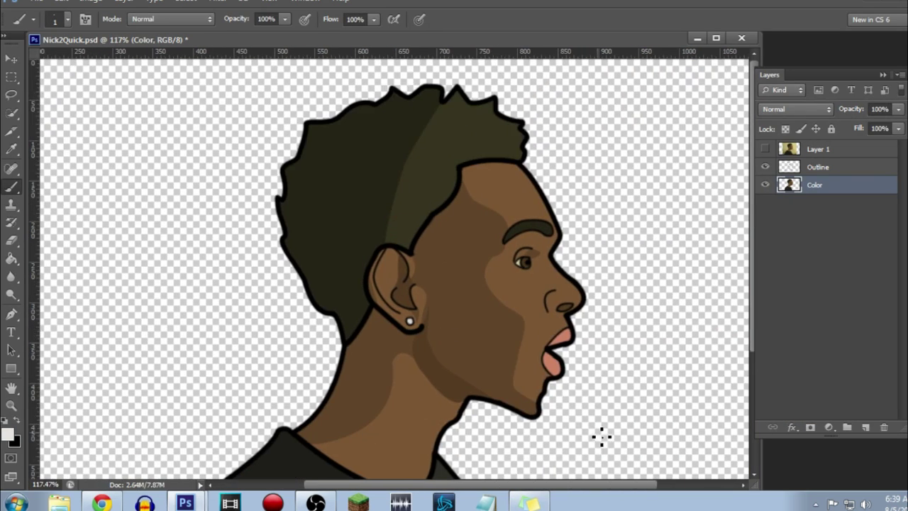
pyautogui.scroll(1, 752, 142)
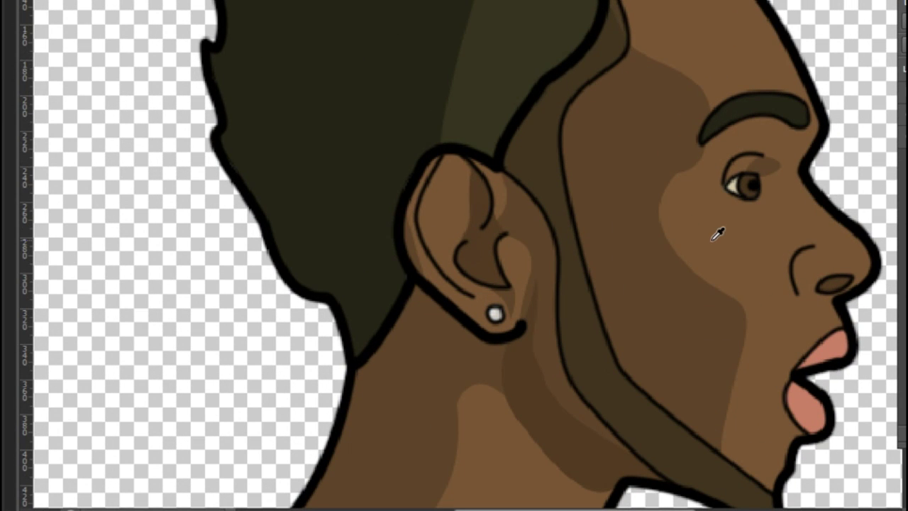
# Sample the lighter brown of the face and paint it over the shadow on the forehead and upper cheek.
pyautogui.scroll(2, 548, 104)
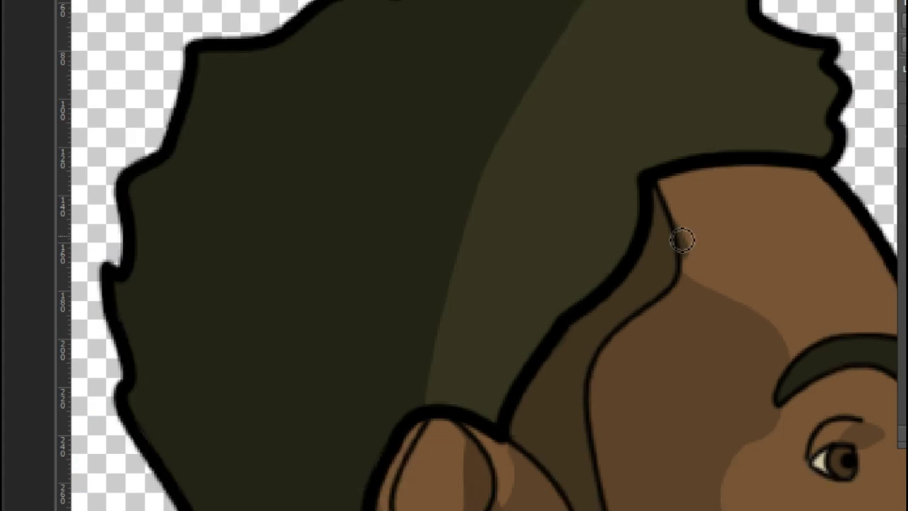
pyautogui.keyDown('alt'); pyautogui.click(715, 245); pyautogui.keyUp('alt')
pyautogui.scroll(1, 715, 246)
pyautogui.scroll(3, 745, 245)
pyautogui.moveTo(631, 213)
pyautogui.mouseDown()
pyautogui.moveTo(675, 272)
pyautogui.moveTo(705, 403)
pyautogui.moveTo(701, 466)
pyautogui.mouseUp()
pyautogui.moveTo(708, 185)
pyautogui.mouseDown()
pyautogui.moveTo(651, 286)
pyautogui.moveTo(667, 306)
pyautogui.mouseUp()
pyautogui.moveTo(438, 196)
pyautogui.mouseDown()
pyautogui.moveTo(579, 227)
pyautogui.moveTo(518, 275)
pyautogui.moveTo(466, 337)
pyautogui.moveTo(435, 271)
pyautogui.moveTo(477, 437)
pyautogui.mouseUp()
pyautogui.moveTo(876, 137); pyautogui.dragTo(877, 203)
pyautogui.moveTo(758, 261); pyautogui.dragTo(608, 107)
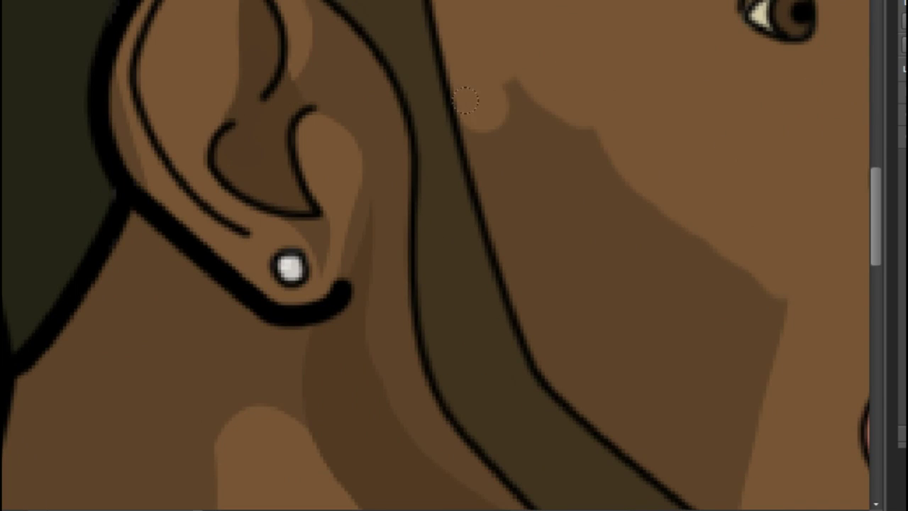
# Undo the last brush stroke and cover the remaining cheek and jaw shadow with the lighter brown up to the beard line.
pyautogui.hotkey('ctrl', 'z')
pyautogui.moveTo(469, 129)
pyautogui.mouseDown()
pyautogui.moveTo(503, 223)
pyautogui.moveTo(518, 235)
pyautogui.moveTo(681, 246)
pyautogui.moveTo(724, 334)
pyautogui.mouseUp()
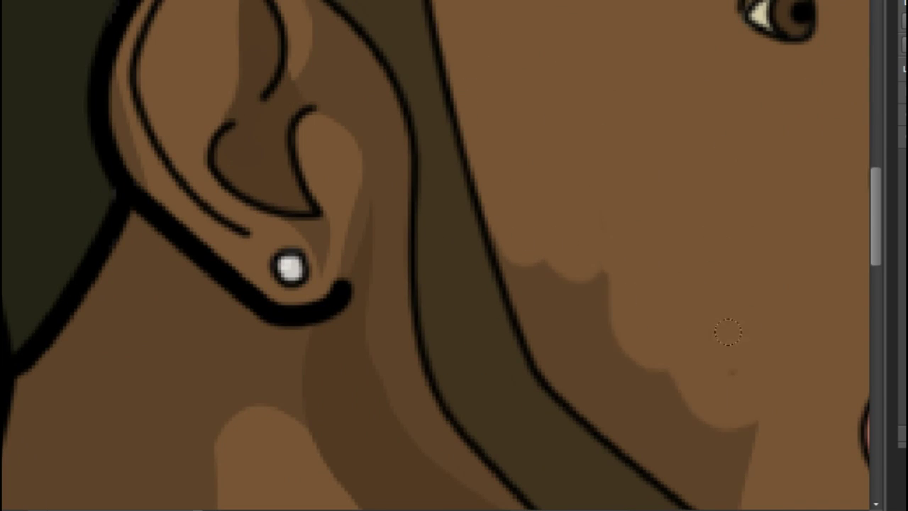
pyautogui.moveTo(877, 217); pyautogui.dragTo(877, 259)
pyautogui.moveTo(713, 312)
pyautogui.mouseDown()
pyautogui.moveTo(703, 215)
pyautogui.moveTo(573, 51)
pyautogui.moveTo(579, 178)
pyautogui.moveTo(597, 212)
pyautogui.mouseUp()
pyautogui.scroll(-3, 665, 57)
pyautogui.scroll(3, 678, 78)
pyautogui.scroll(-2, 619, 133)
pyautogui.click(11, 2)
pyautogui.click(65, 108)
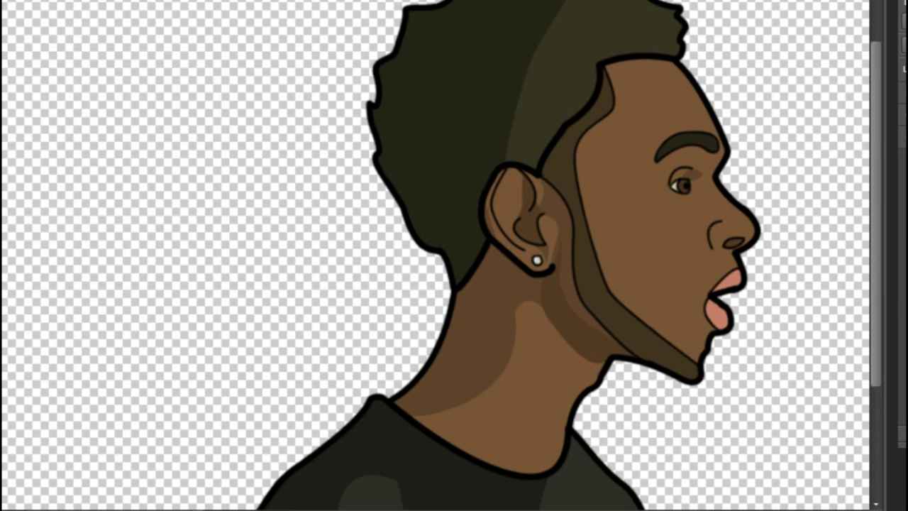